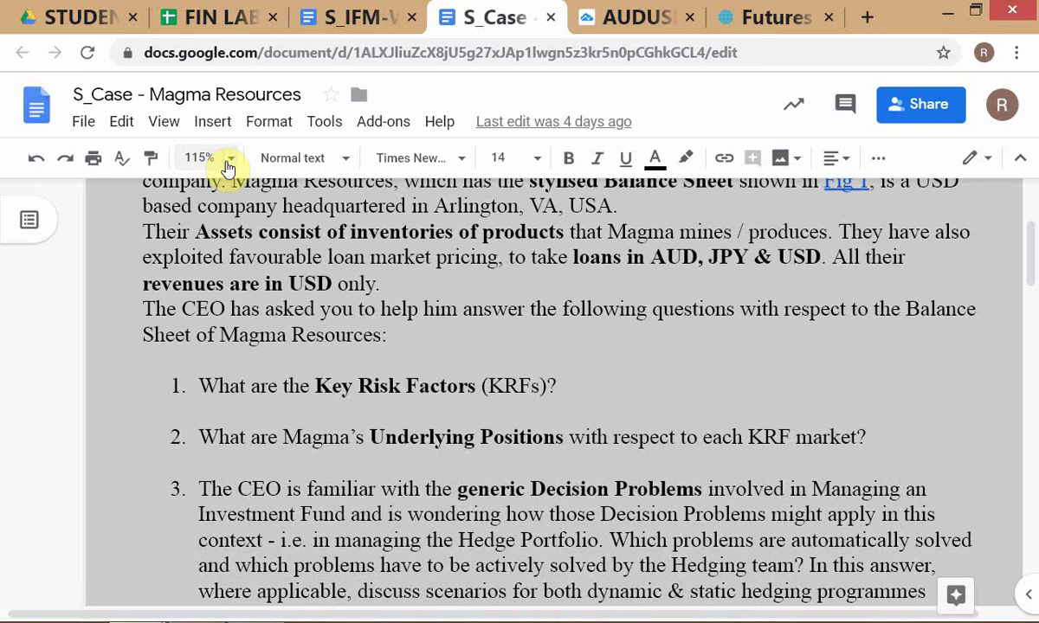
Read the case questions on Key Risk Factors, Underlying Positions and Decision Problems, and glance at the Magma balance sheet.
scroll(370, 360, "down", 1)
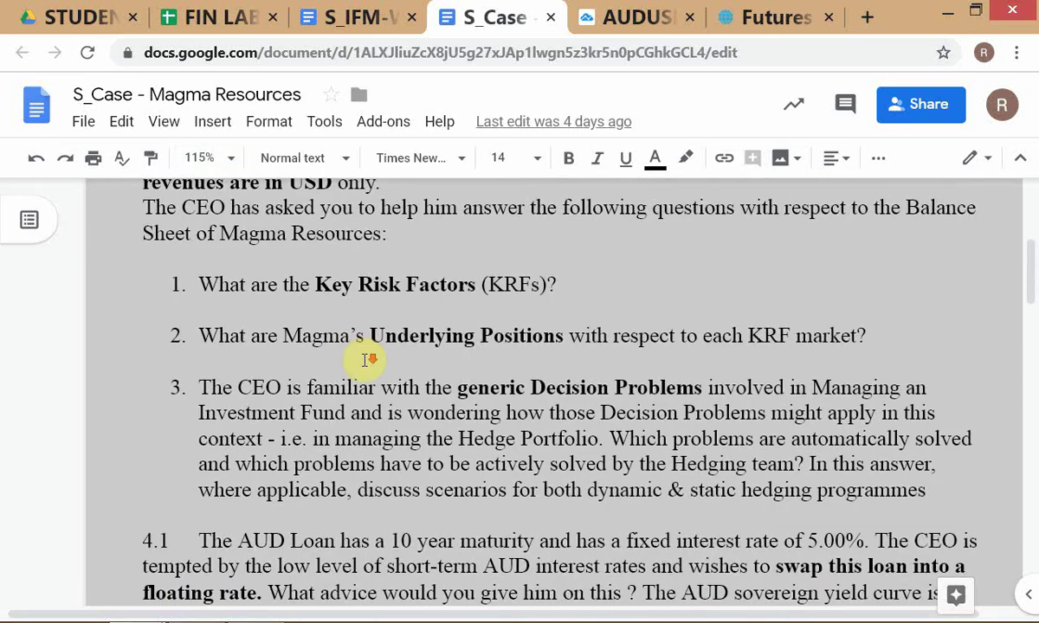
scroll(370, 359, "down", 1)
scroll(364, 361, "up", 1)
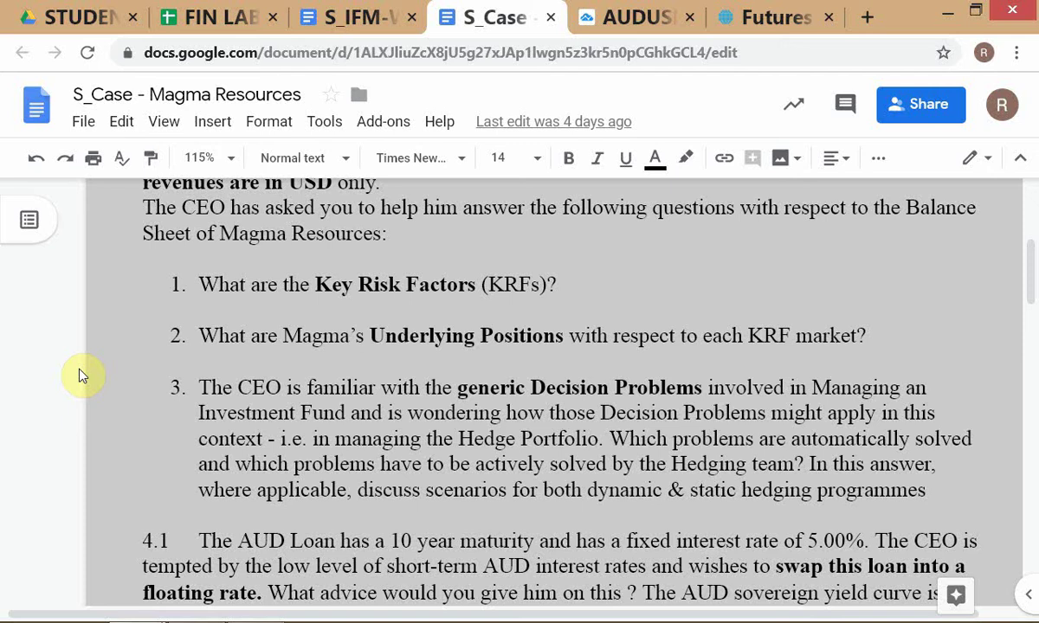
key("alt+Tab")
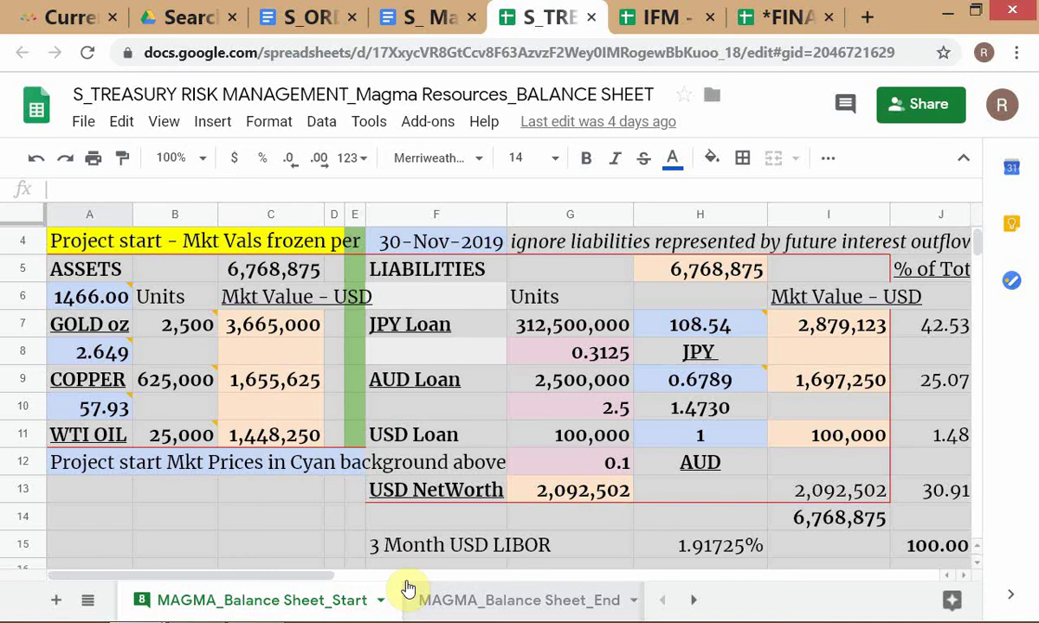
key("alt+Tab")
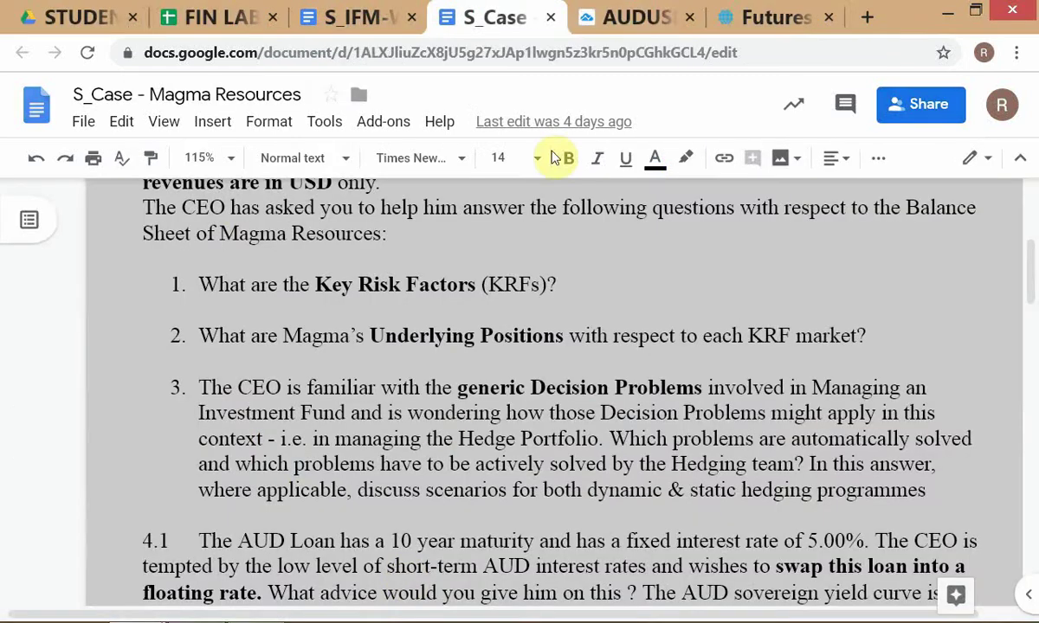
Switch to the TradingView chart and load the FXCM USDJPY symbol in place of AUDUSD.
left_click(623, 18)
mouse_move(406, 495)
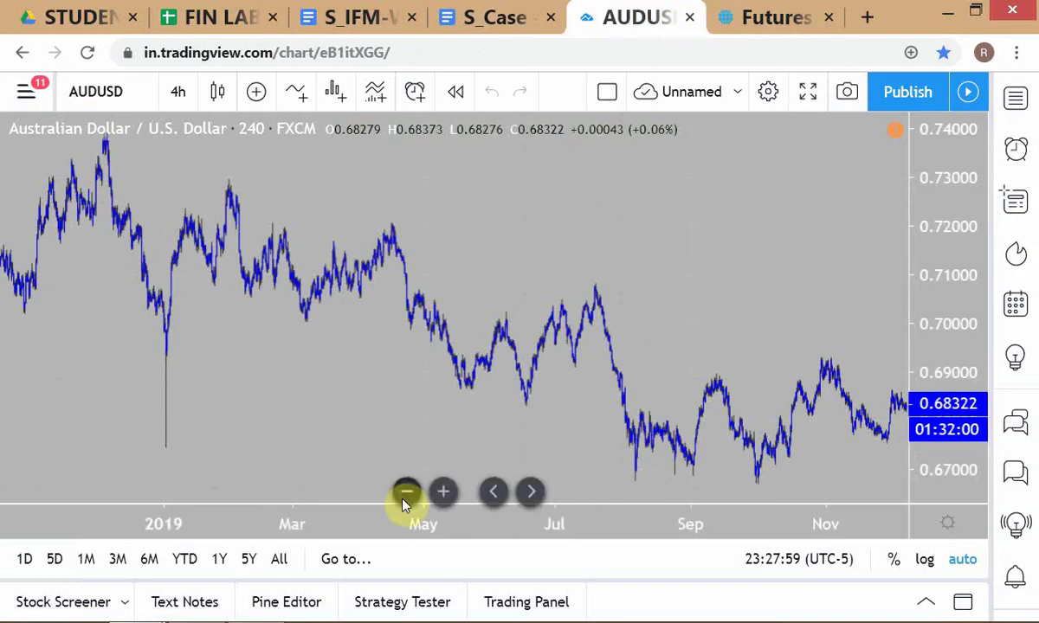
type("USDJ")
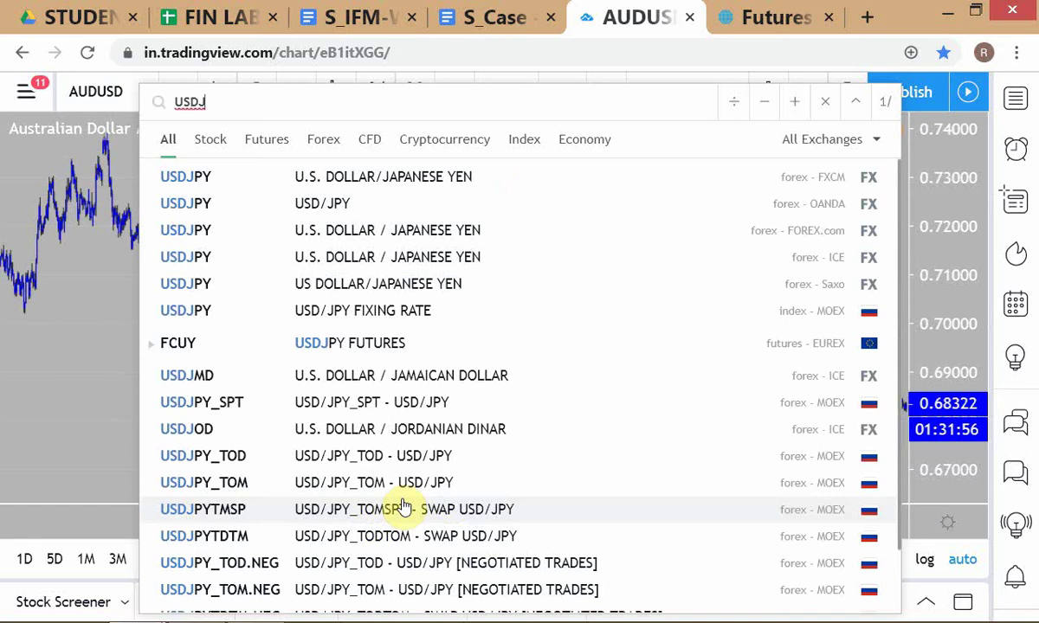
key("Return")
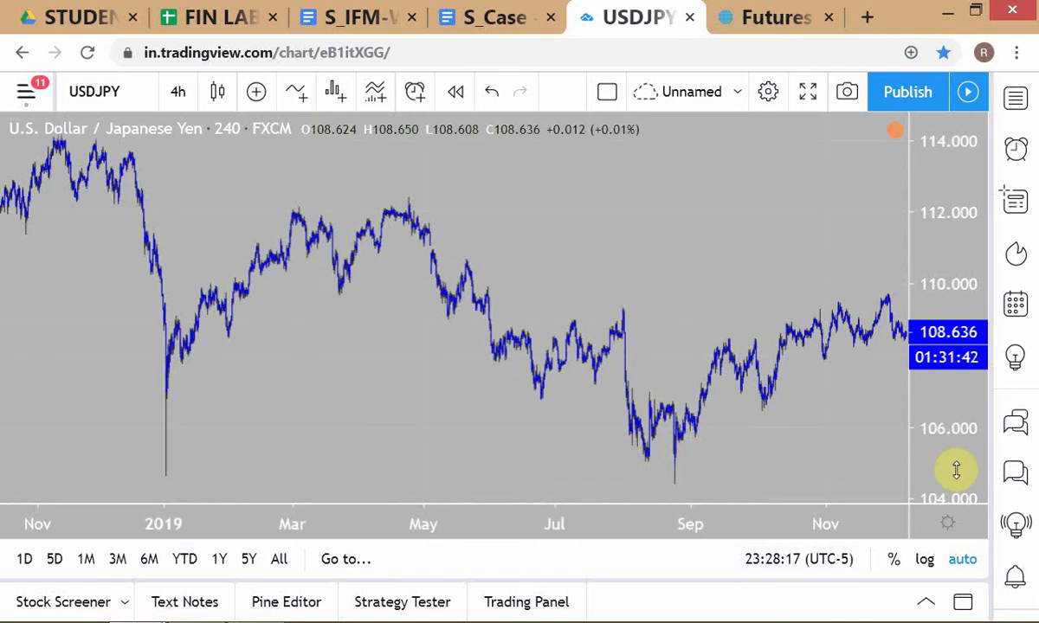
Compare the balance sheet's asset prices with the gold and copper futures quotes in Trader Workstation.
key("alt+Tab")
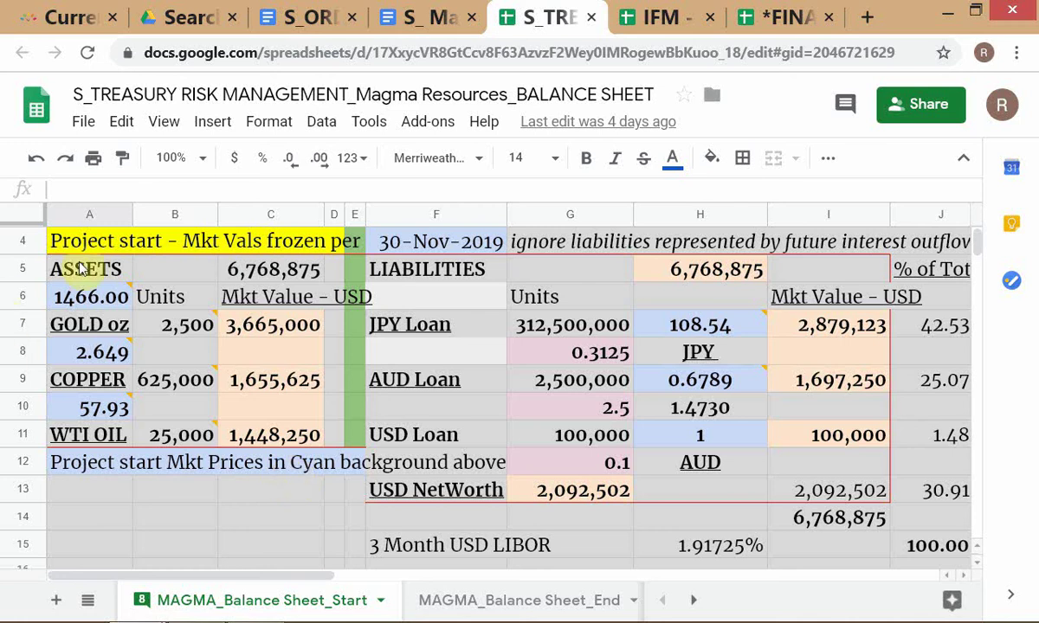
mouse_move(190, 311)
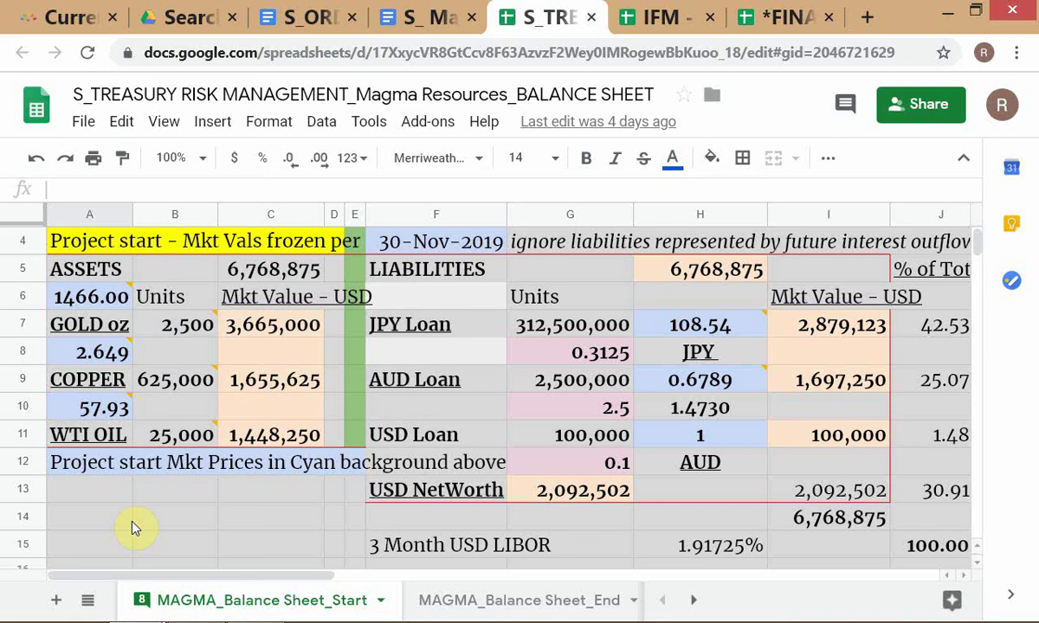
key("alt+Tab")
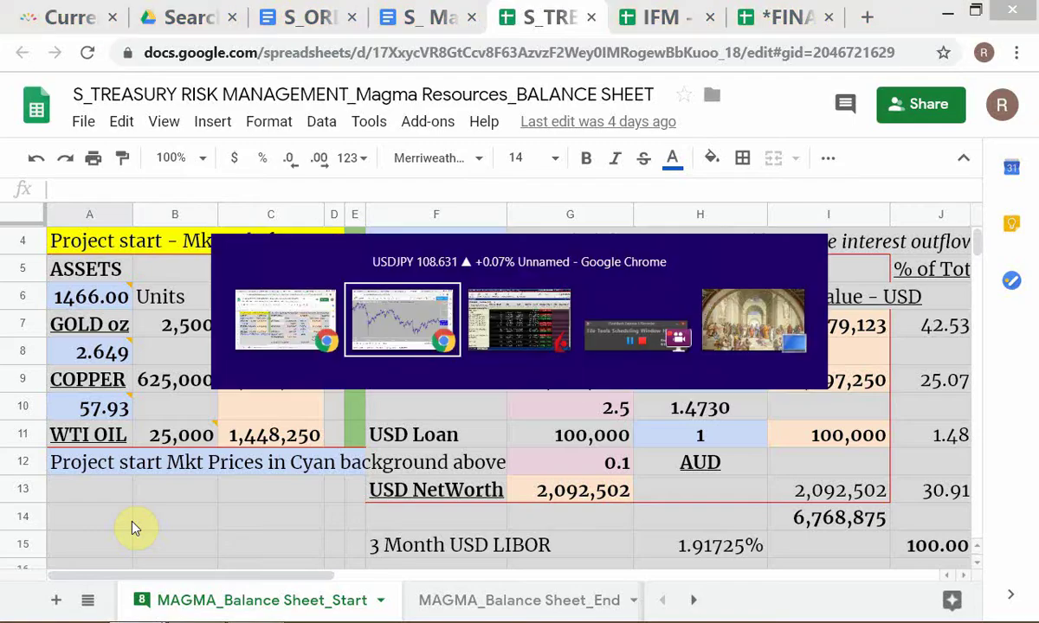
key("alt+Tab")
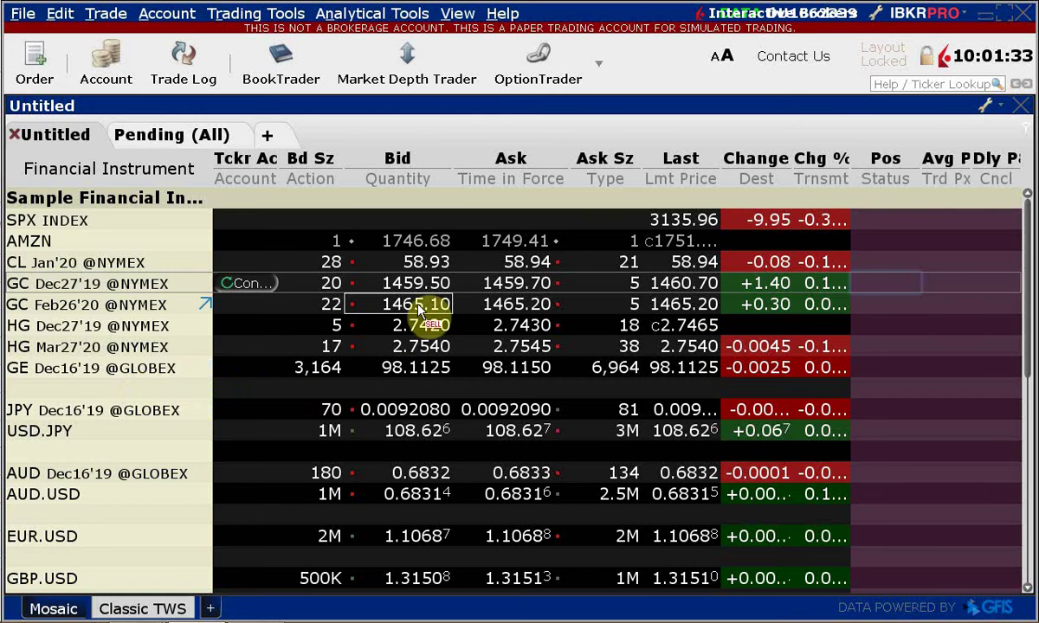
left_click(437, 270)
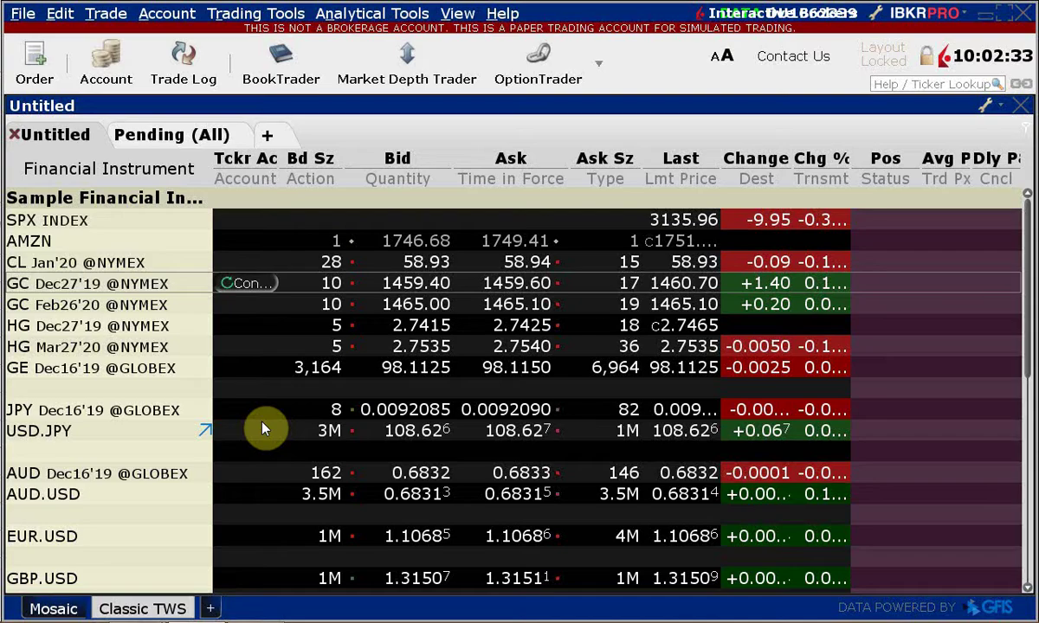
key("alt+Tab")
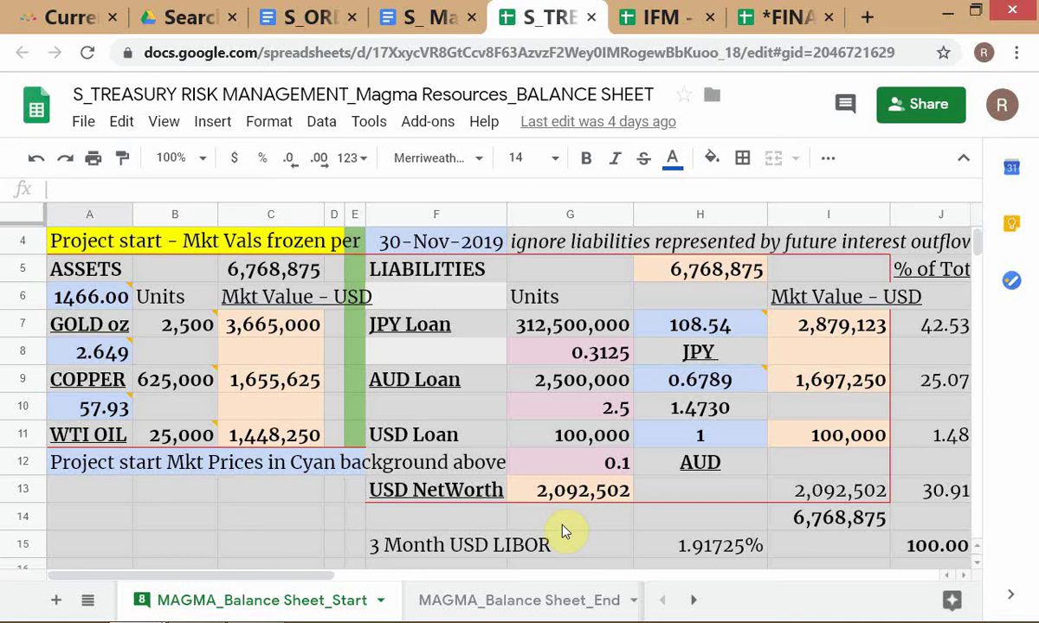
key("alt+Tab")
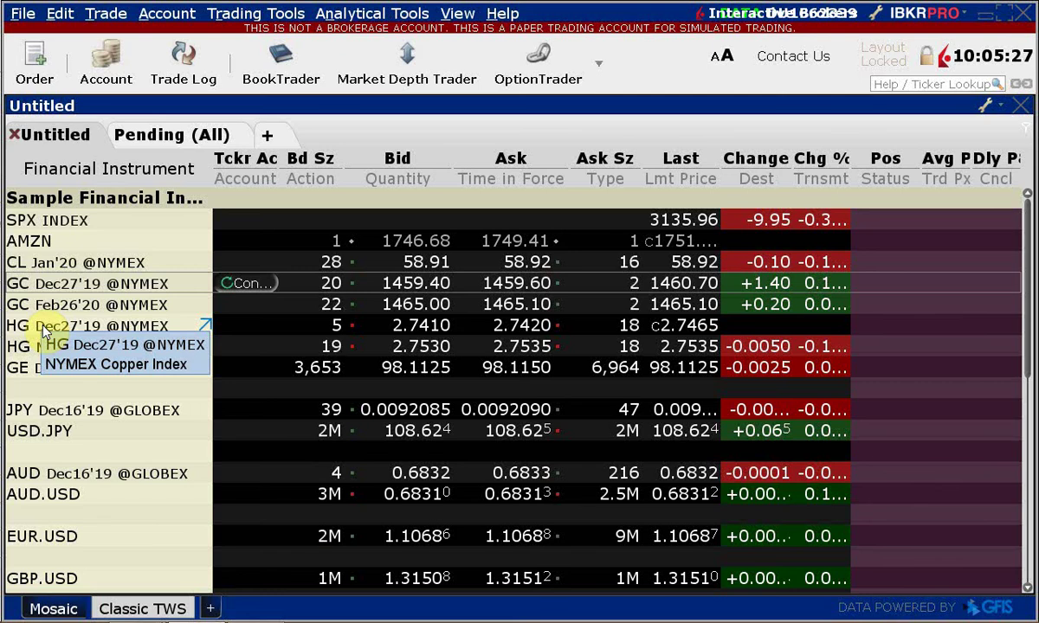
Return to the balance sheet, try a WTI oil price of 35 in cell A10, and undo the change.
key("alt+Tab")
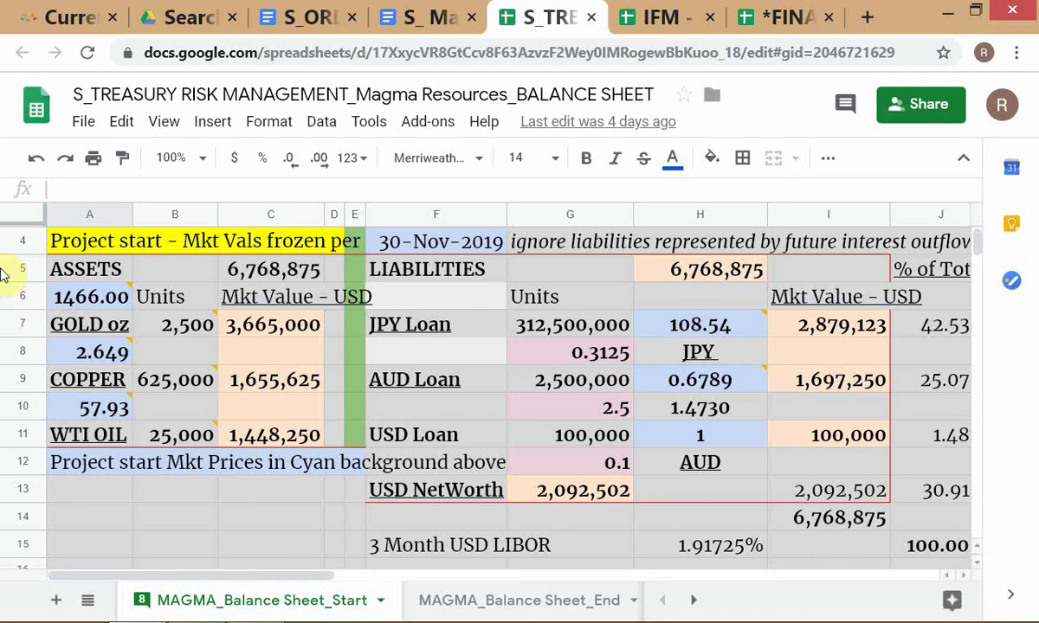
mouse_move(115, 416)
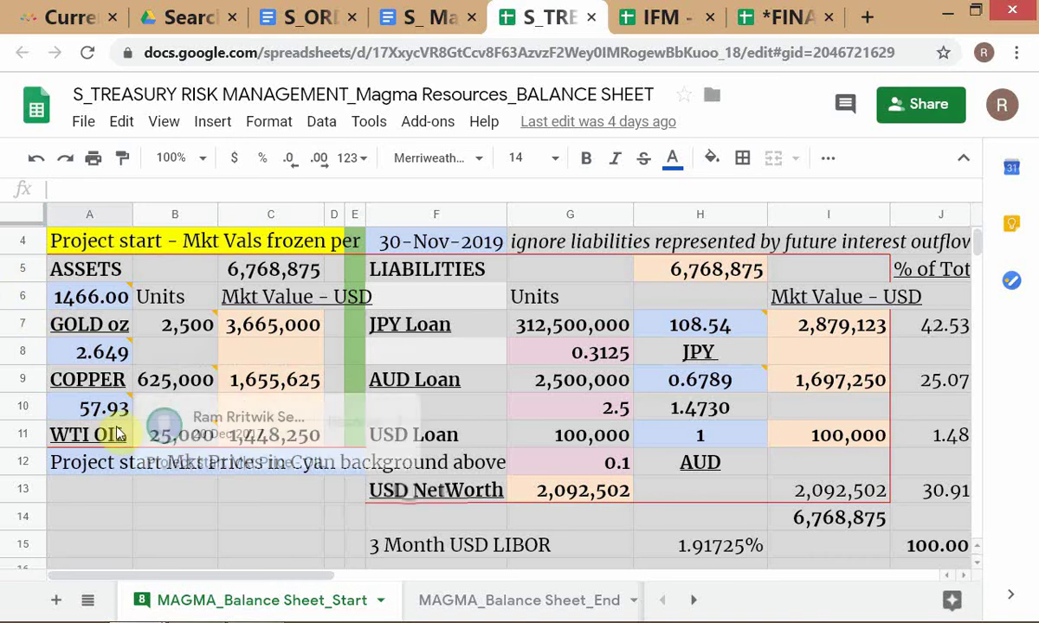
left_click(105, 490)
key("Up")
key("Up")
key("Up")
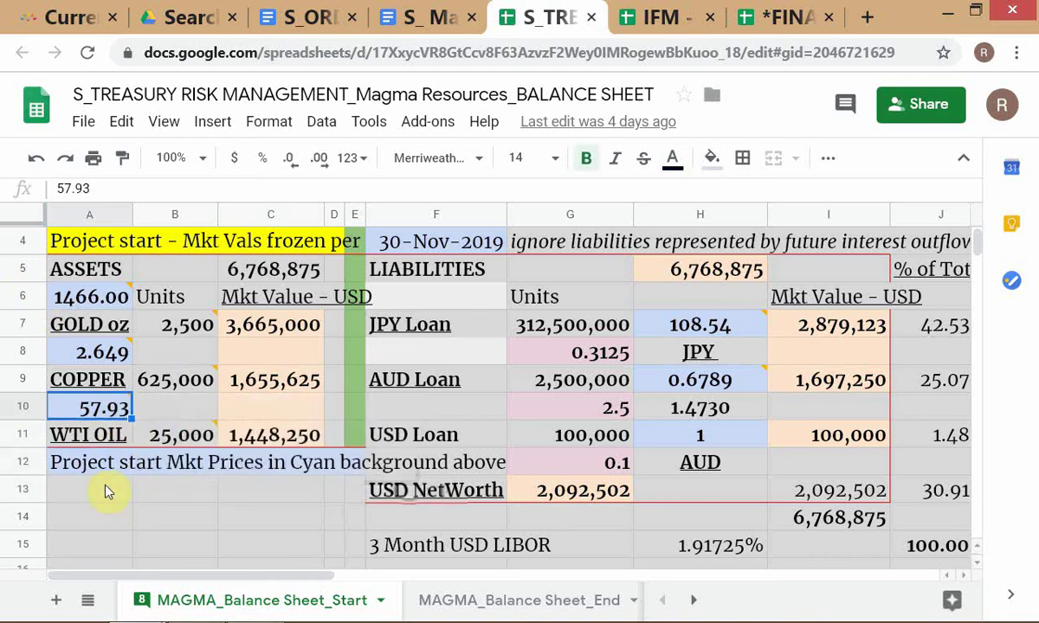
mouse_move(251, 446)
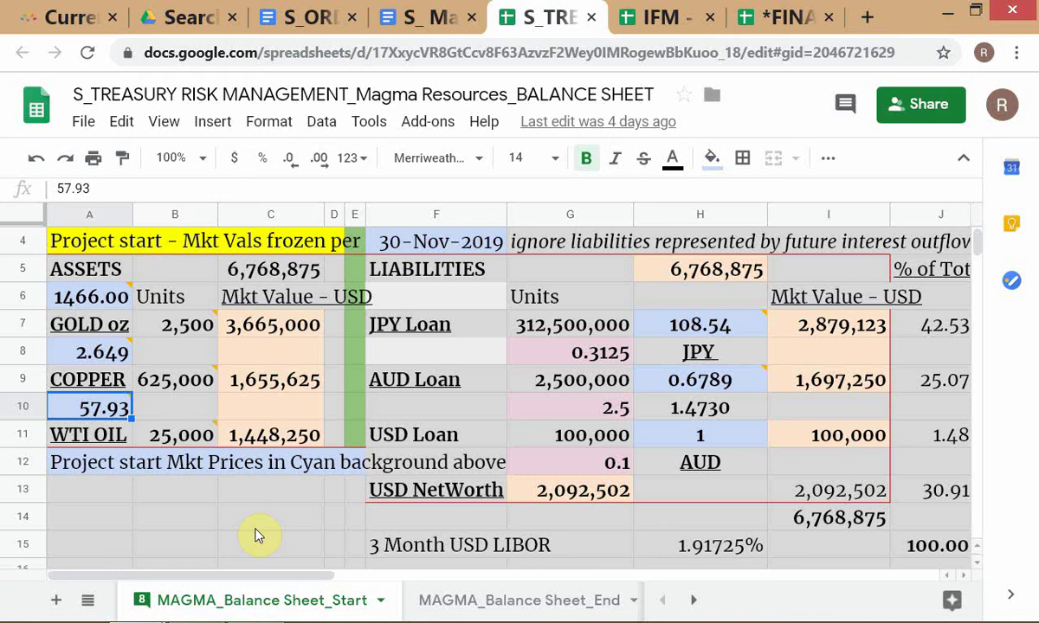
type("35")
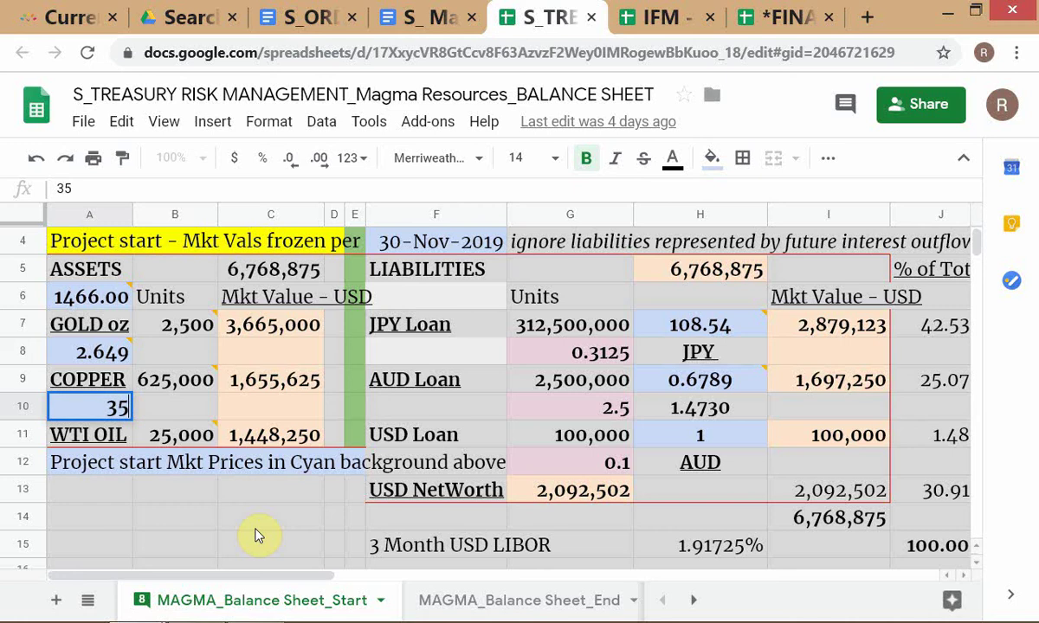
key("Return")
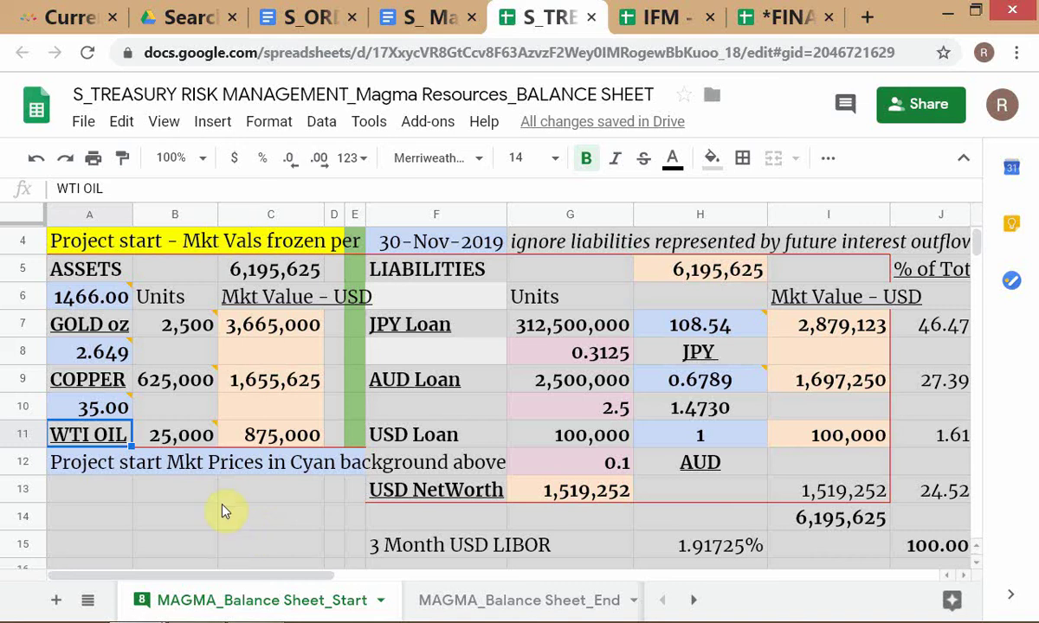
key("ctrl+z")
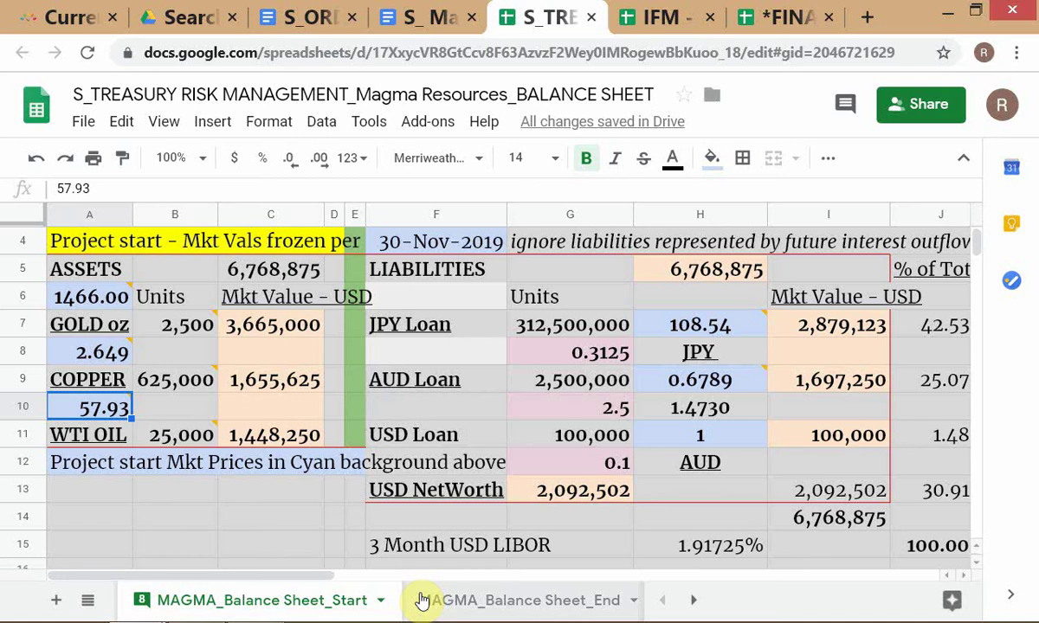
Look over the case questions, the balance sheet's market prices and the futures and currency quotes in Trader Workstation.
key("alt+Tab")
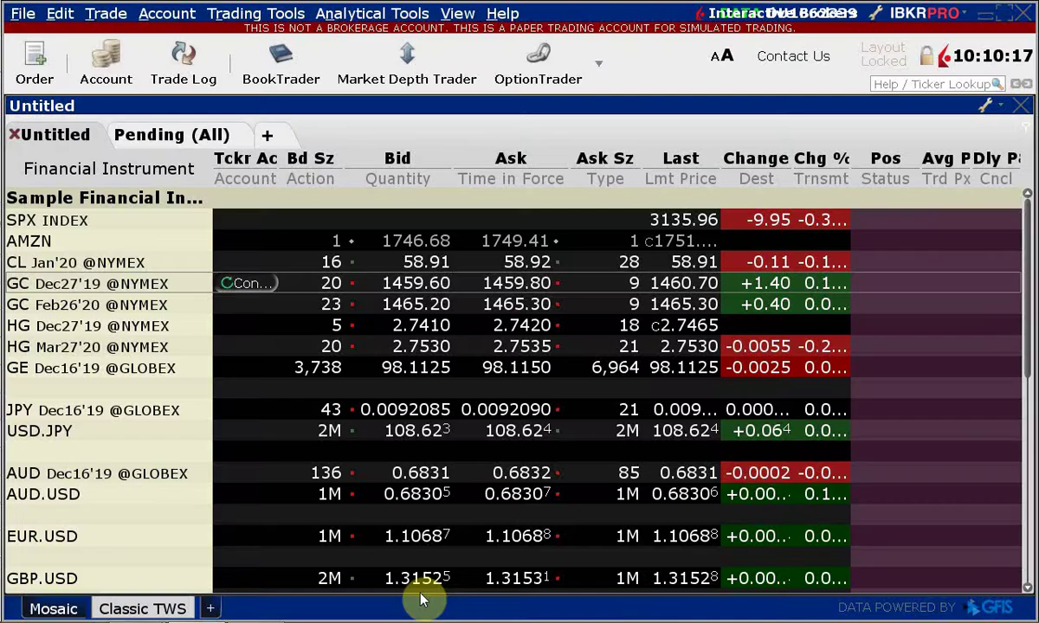
key("alt+Tab")
left_click(485, 20)
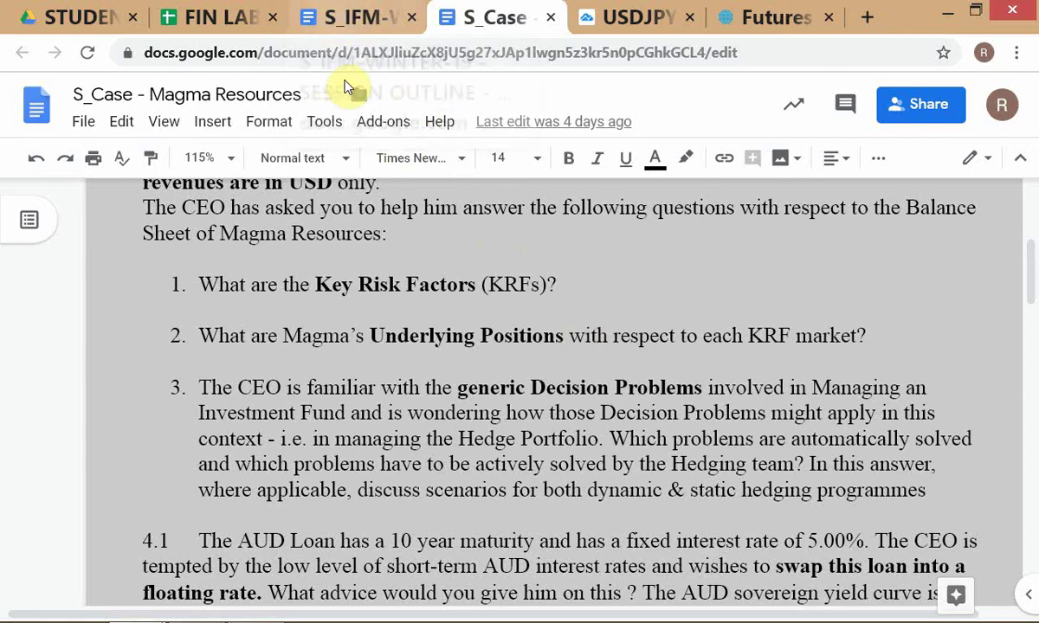
key("alt+Tab")
key("alt+Tab")
key("alt+Tab")
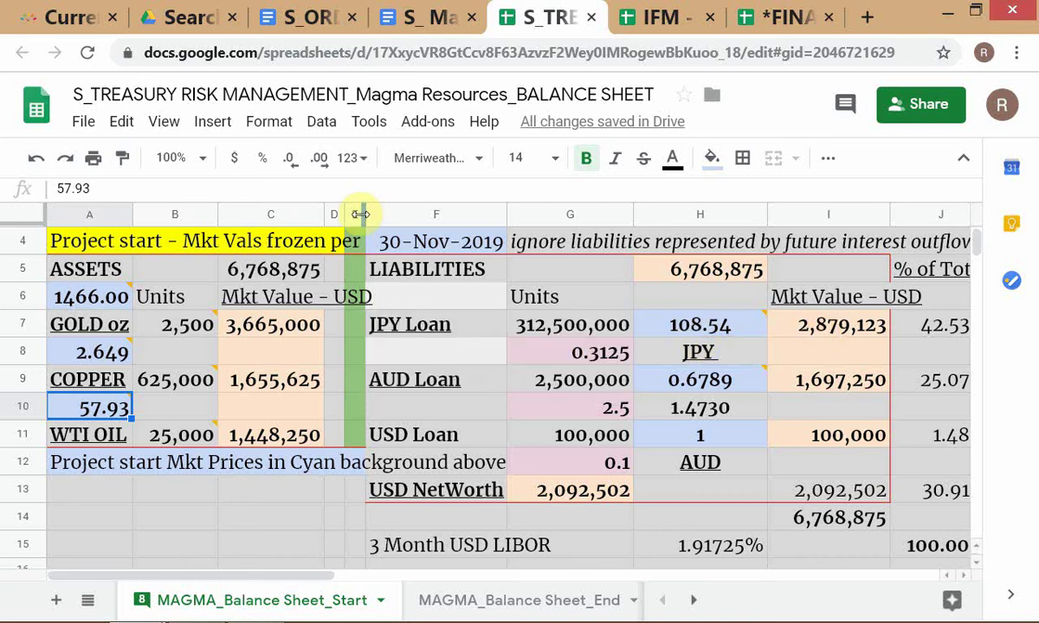
key("alt+Tab")
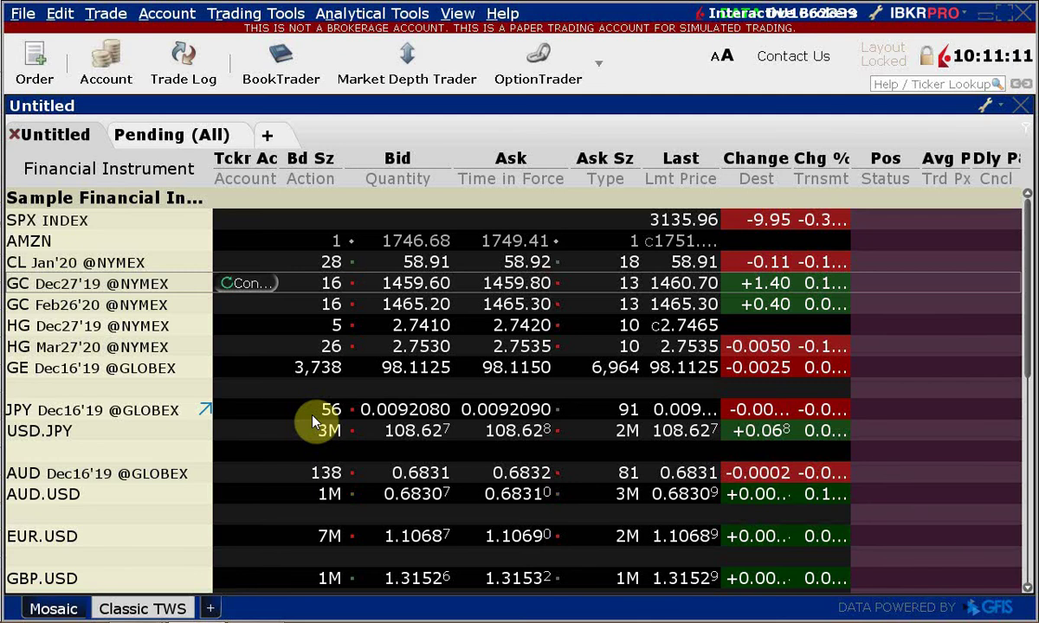
key("alt+Tab")
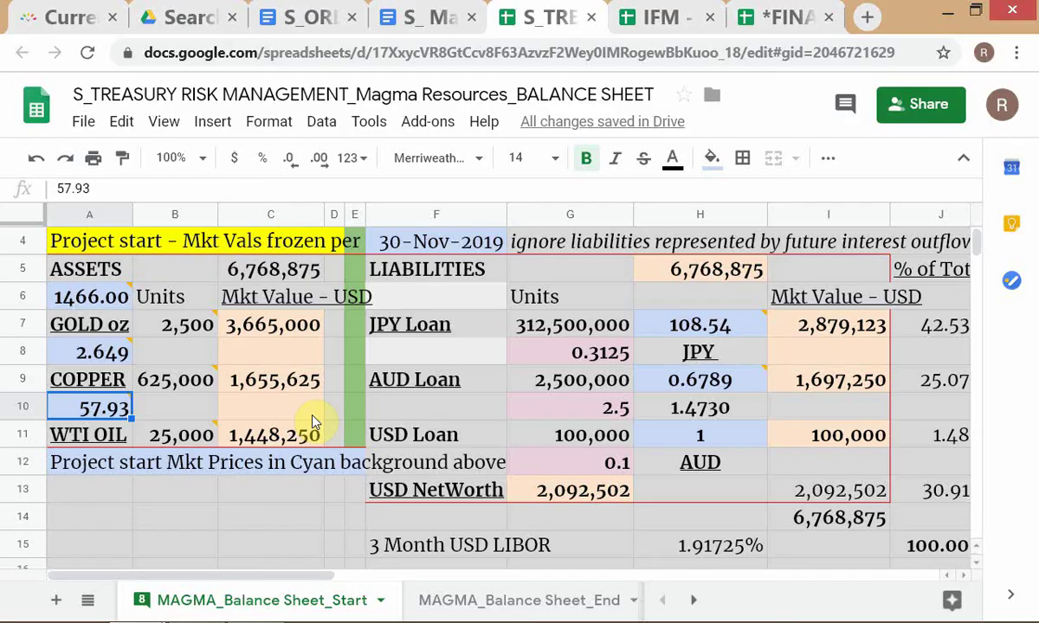
Compare the USDJPY chart in TradingView with the JPY and AUD loan exchange rates on the balance sheet.
key("alt+Tab")
key("alt+Tab")
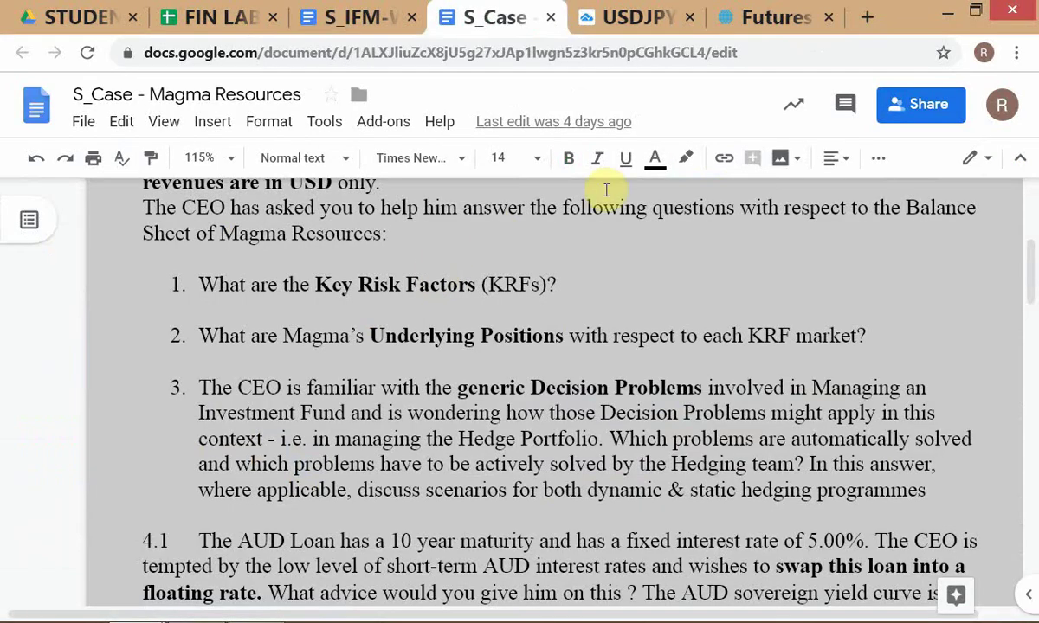
left_click(641, 18)
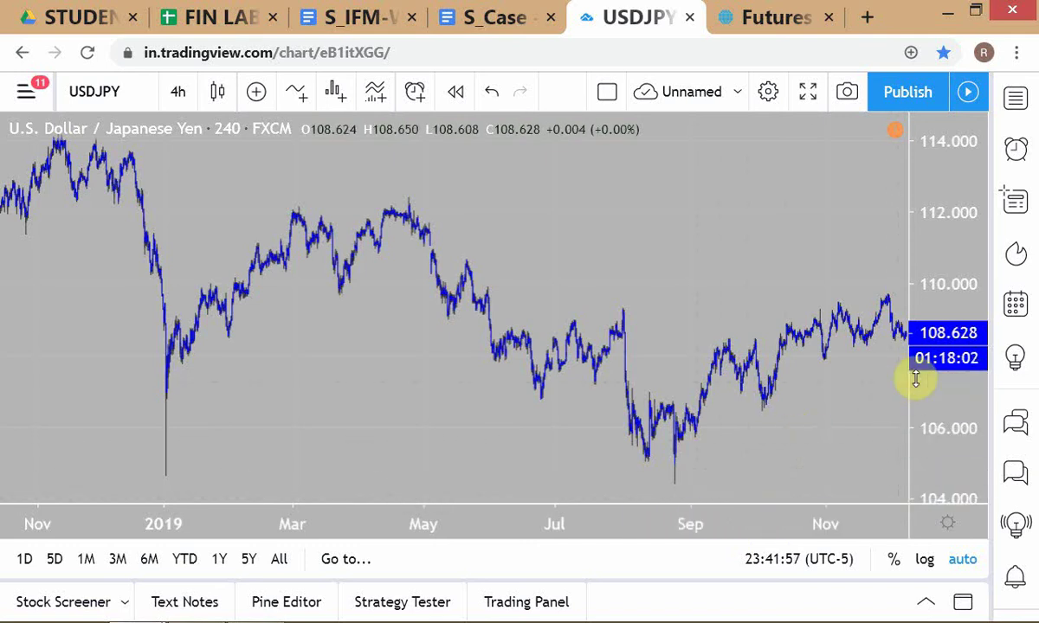
key("alt+Tab")
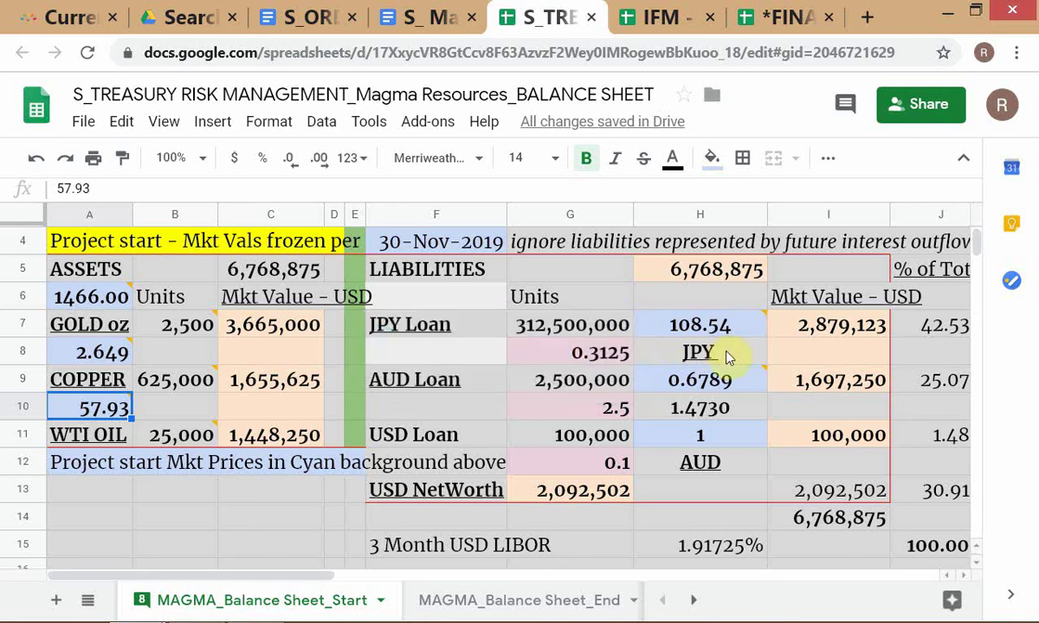
key("alt+Tab")
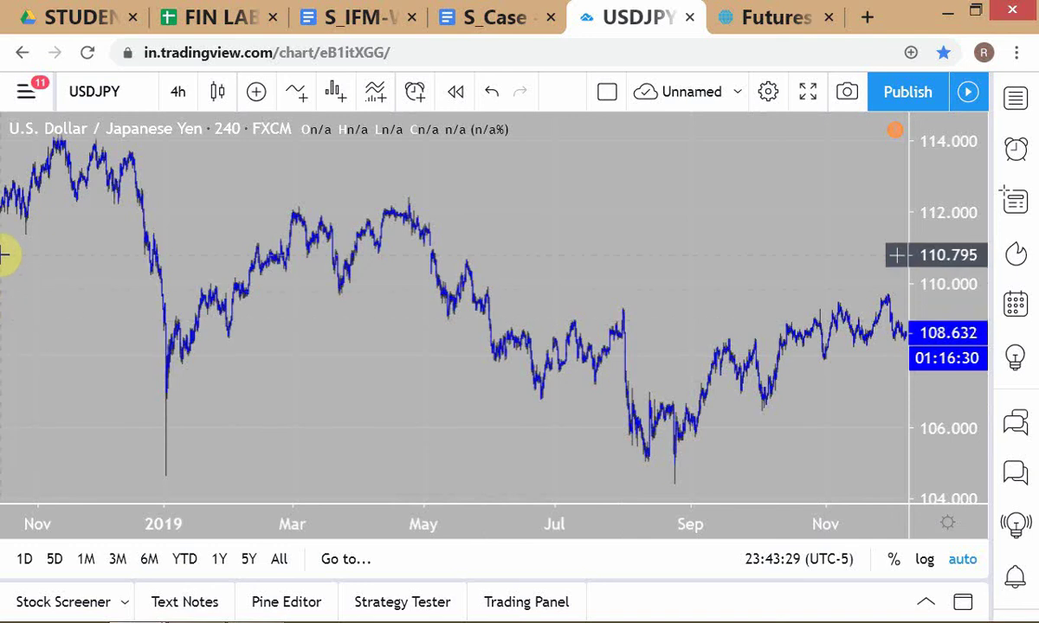
key("alt+Tab")
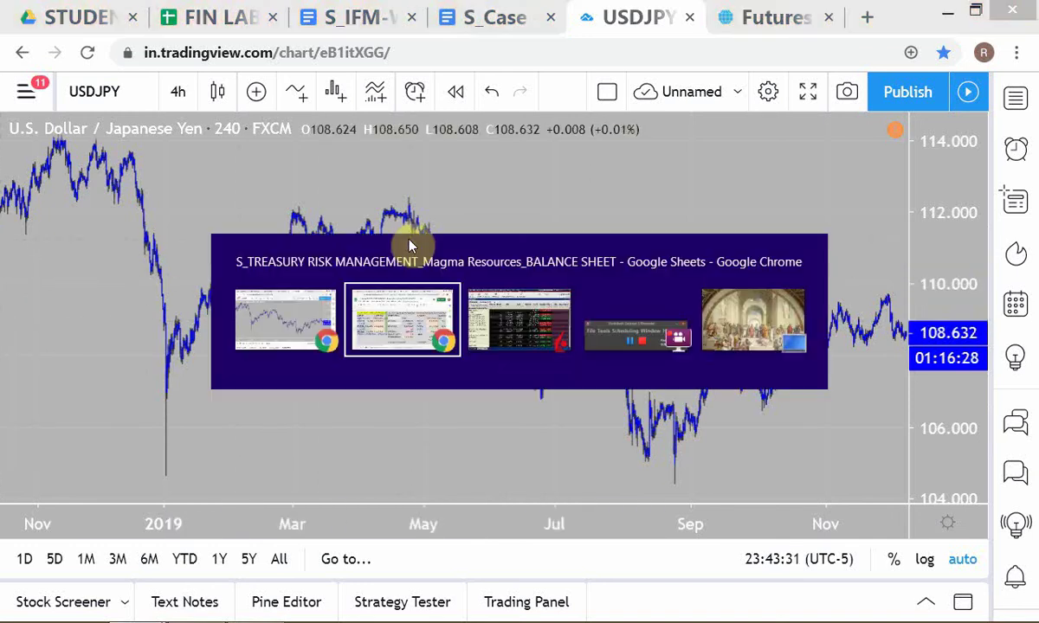
mouse_move(658, 325)
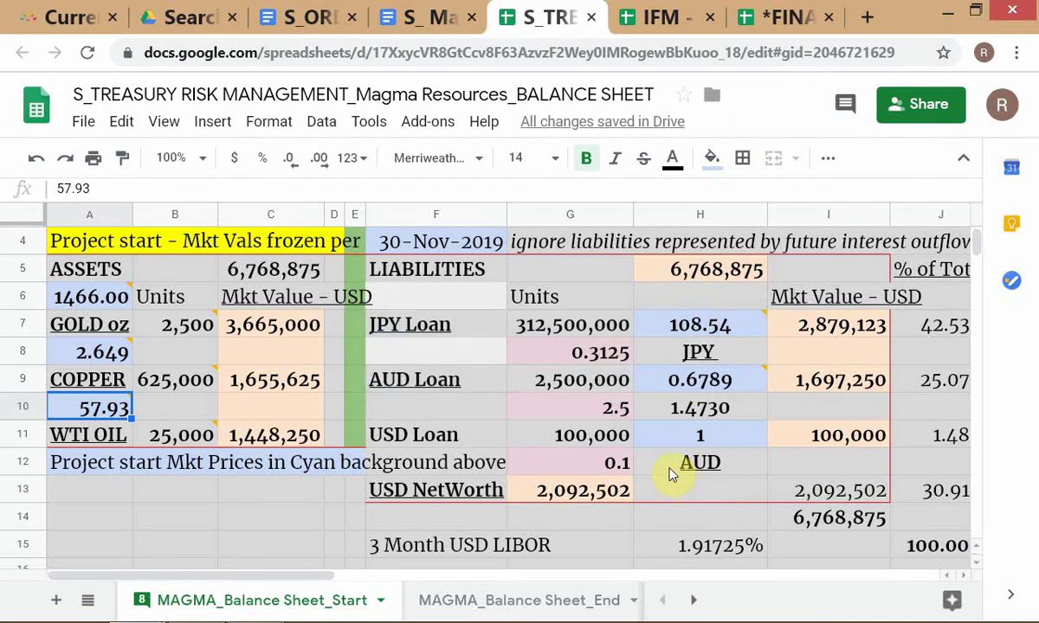
Switch to the Magma Resources technical note at section 12, Decision Problems in Hedging Passive Risk Books.
key("alt+Tab")
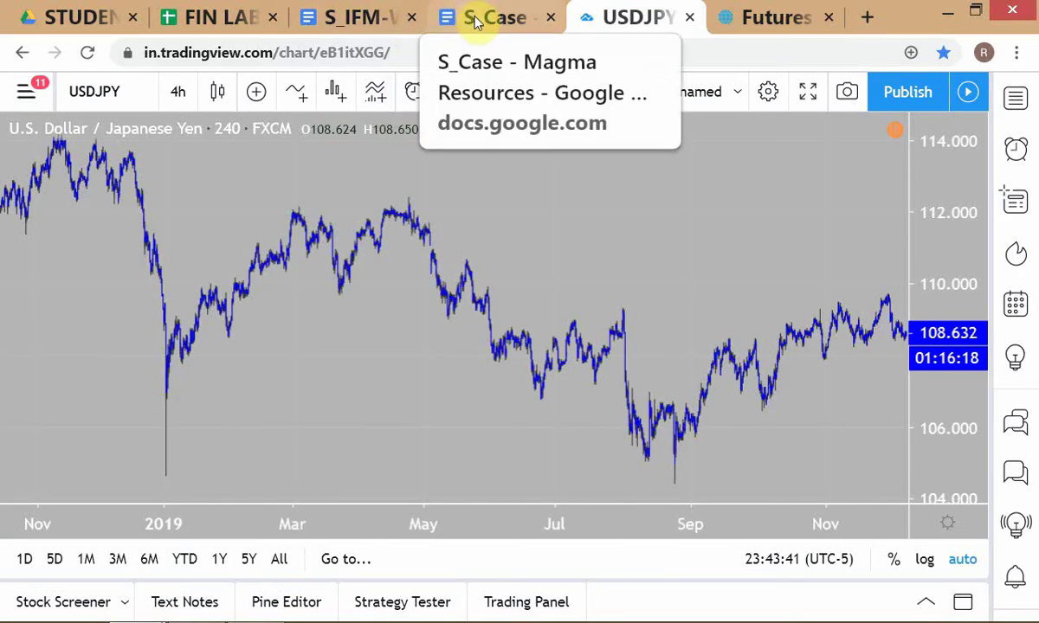
key("alt+Tab")
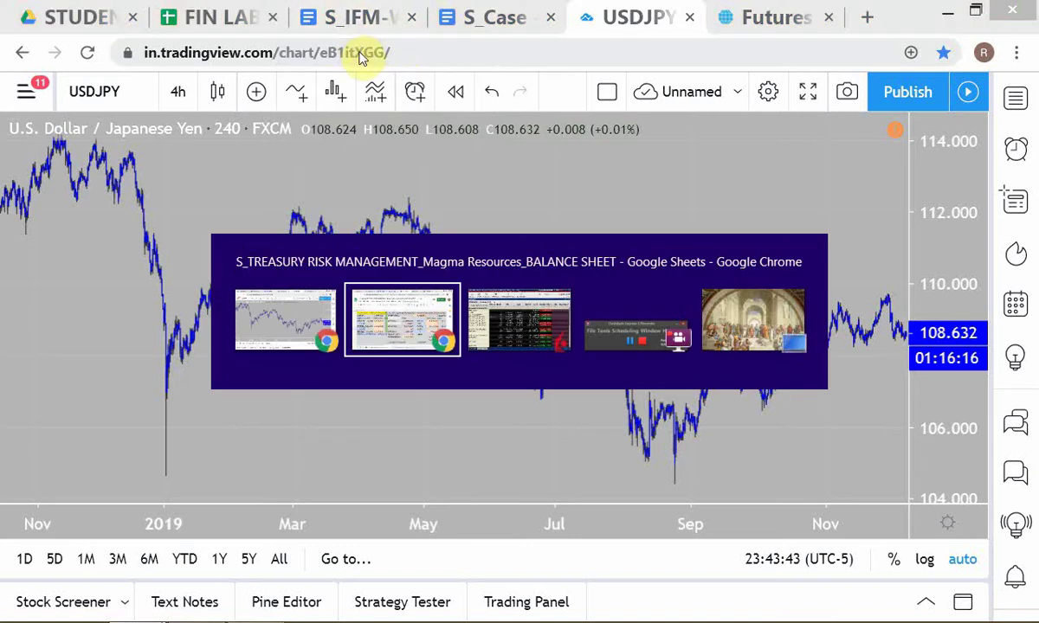
left_click(433, 21)
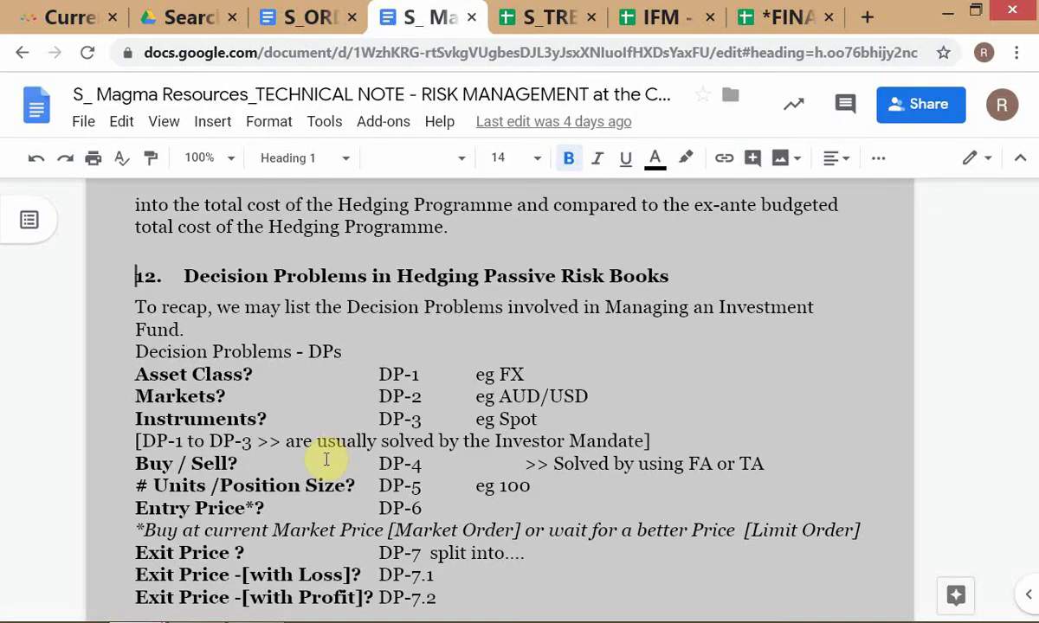
Go to section 7, Underlying Position ("UP") / Underlying Exposure ("UE"), through the technical note's table of contents.
key("ctrl+Home")
scroll(327, 459, "down", 5)
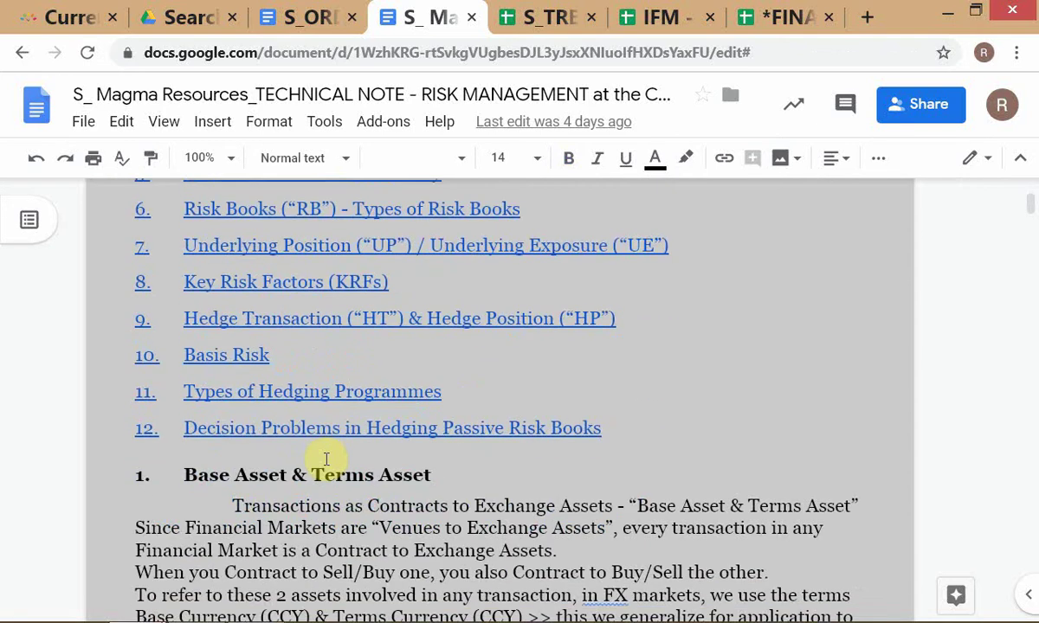
left_click(332, 247)
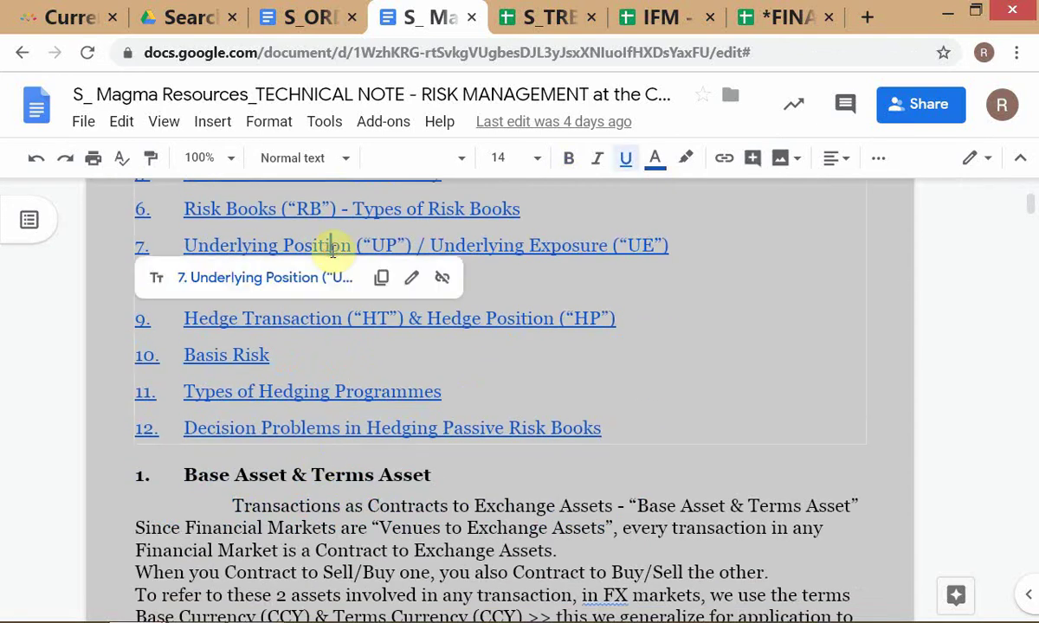
left_click(250, 279)
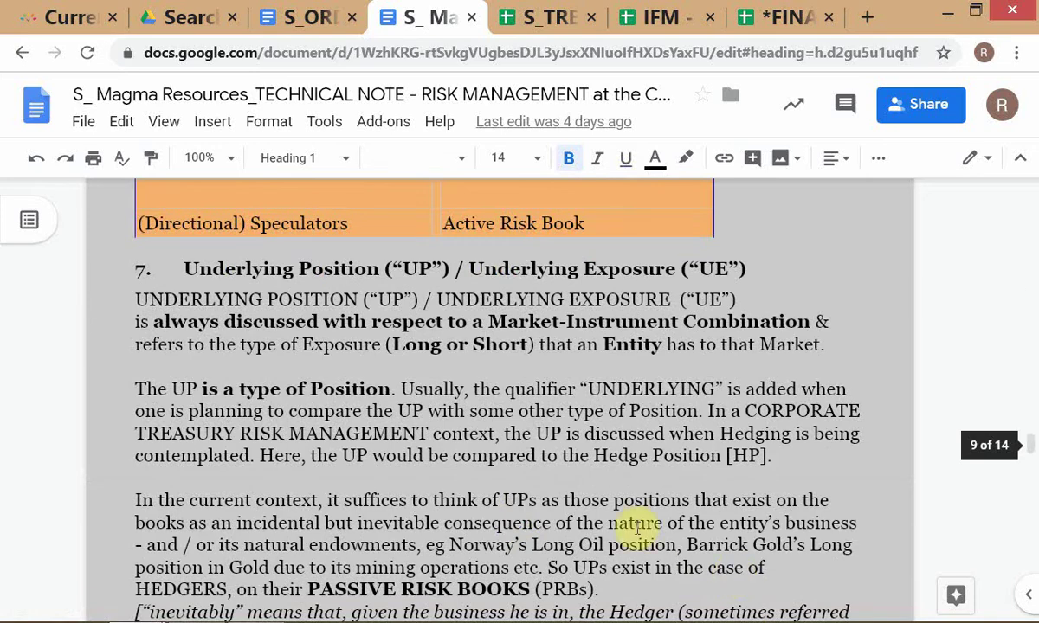
Read section 7 down to how the direction of the UP is ascertained, and set the document zoom to 115%.
scroll(519, 489, "down", 1)
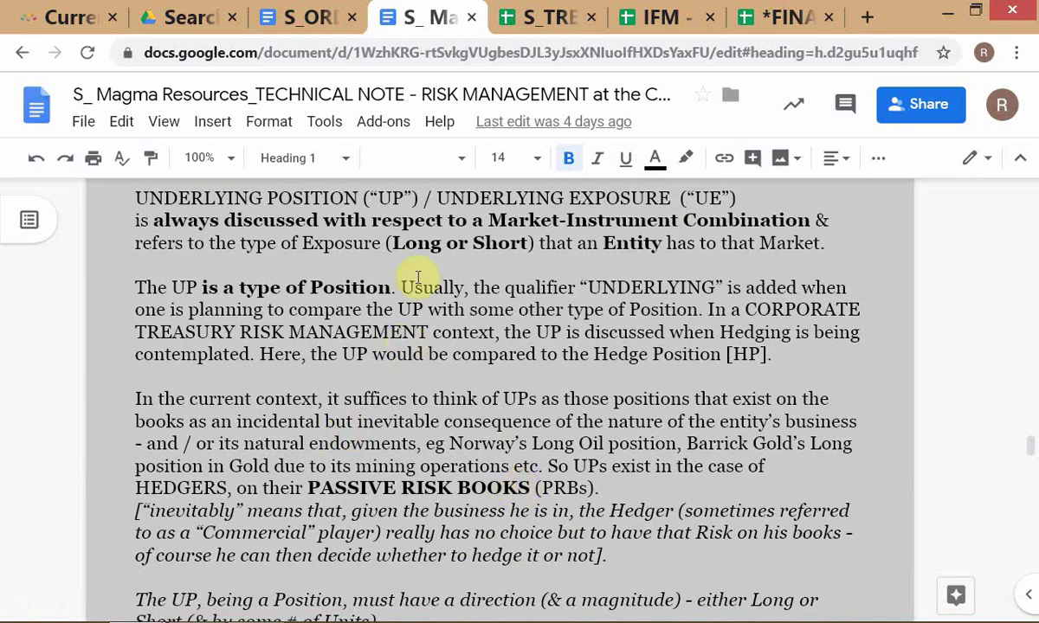
scroll(494, 394, "down", 2)
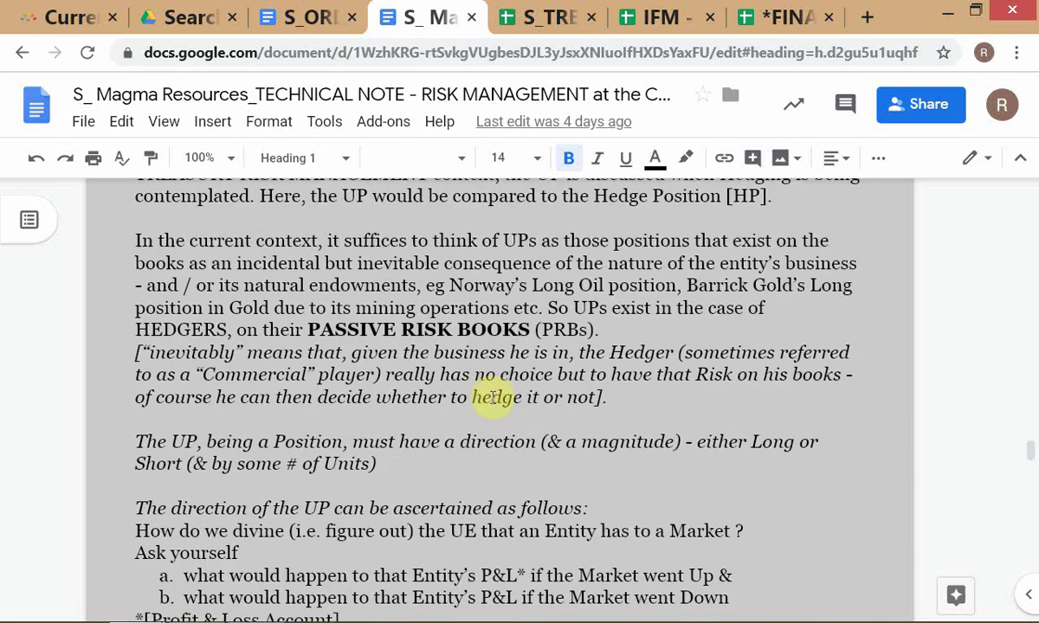
scroll(493, 394, "down", 3)
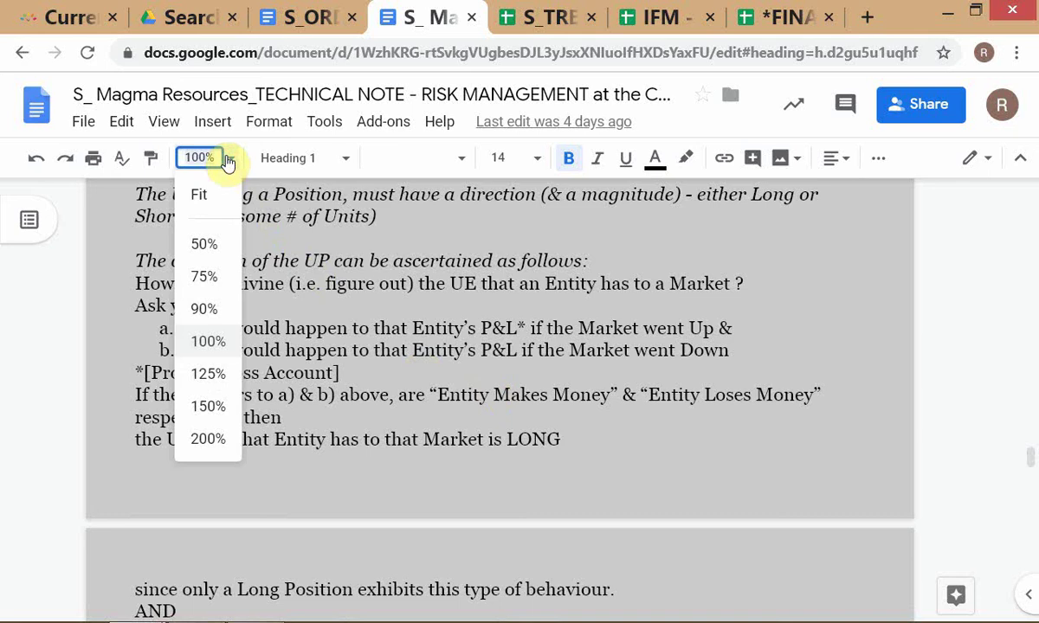
type("115")
key("Return")
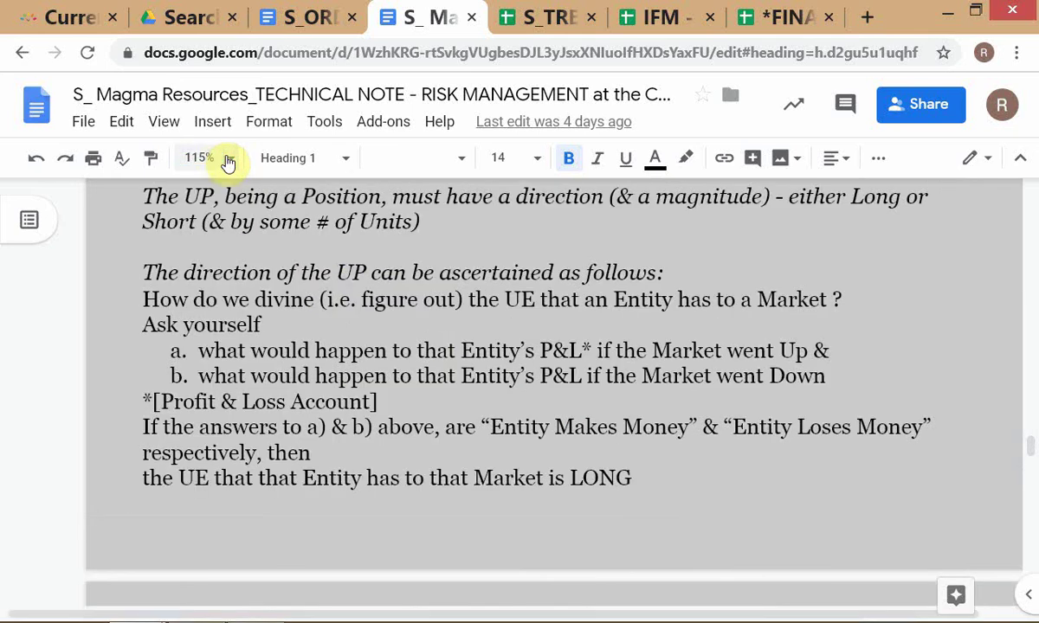